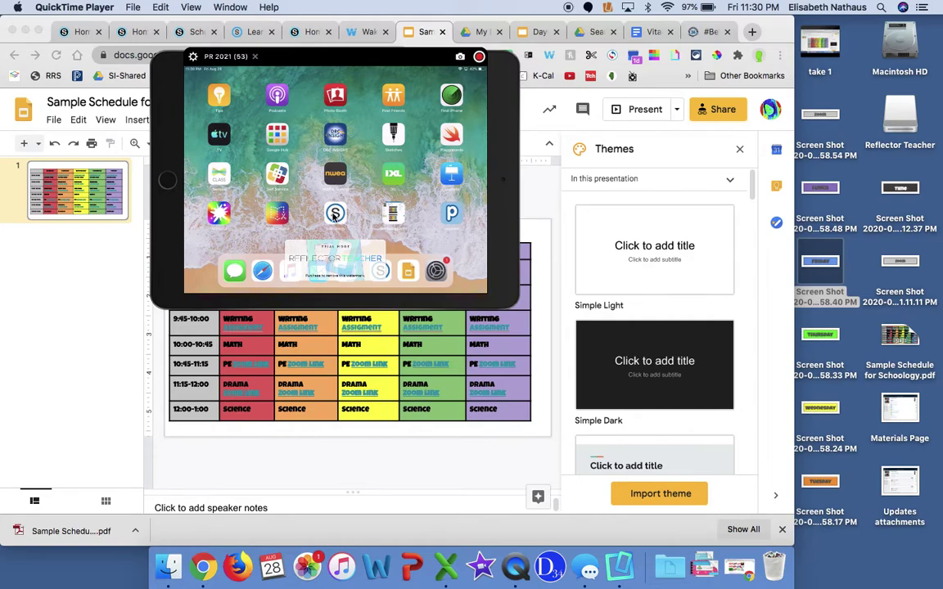
- Open the Home Base: Section 1 course page on the mirrored iPad and enlarge the mirror window
click(401, 210)
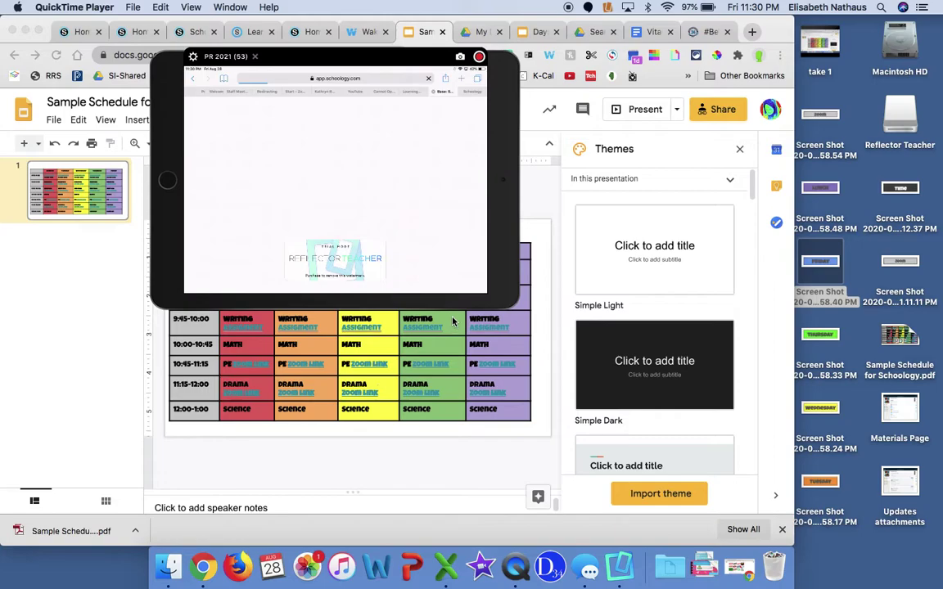
click(524, 321)
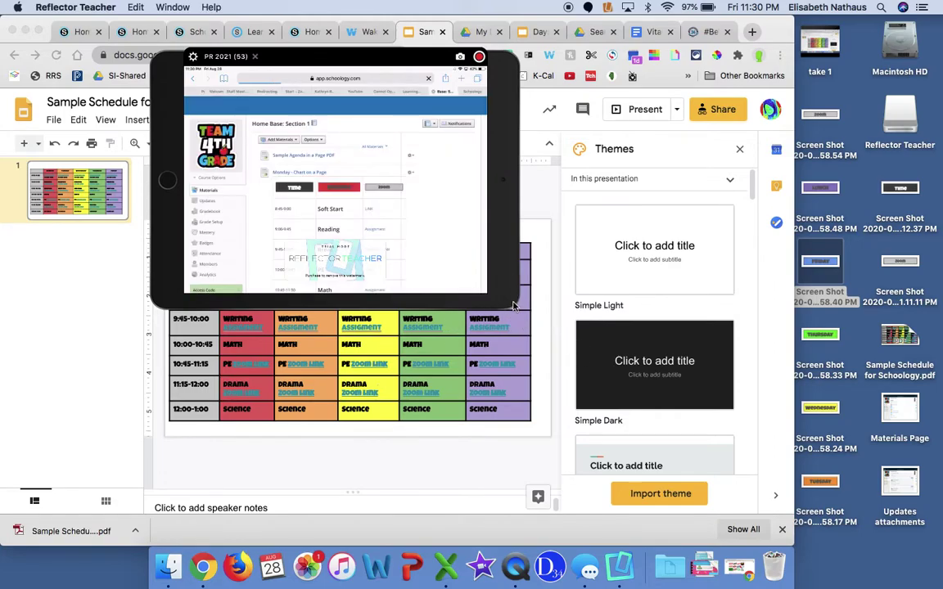
drag(518, 301, 917, 555)
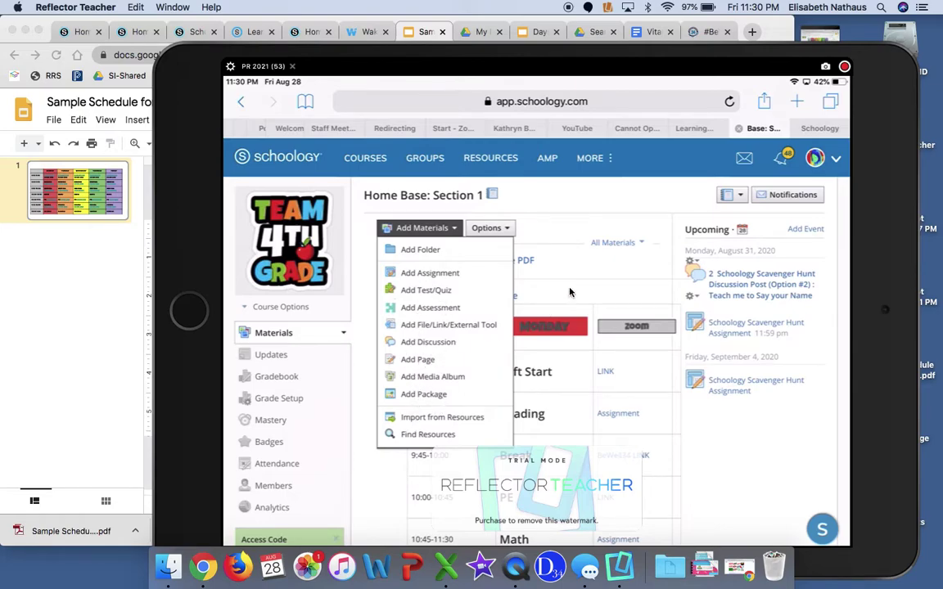
- View the Sample Agenda in a Page PDF from the course materials and enlarge the mirror window slightly
click(573, 213)
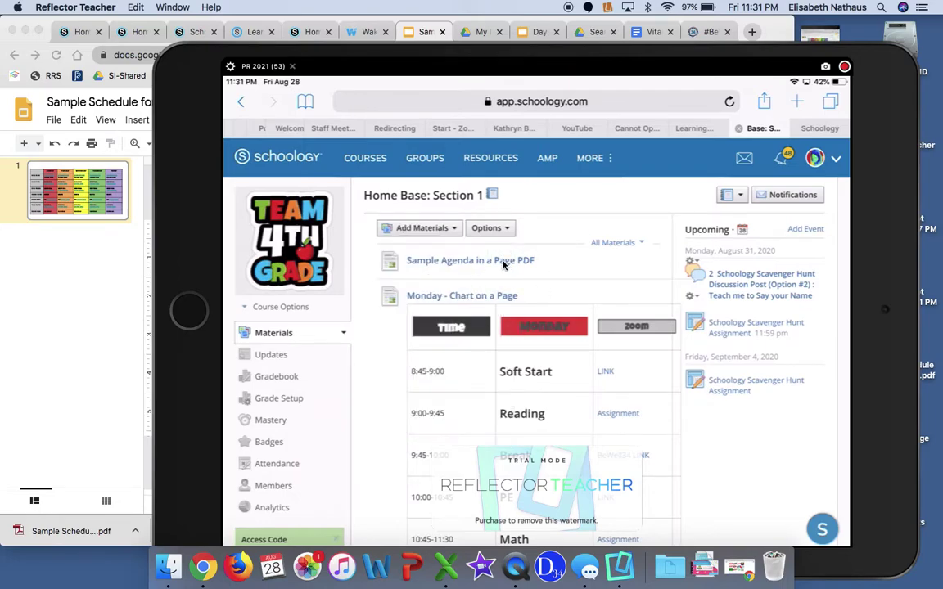
click(502, 262)
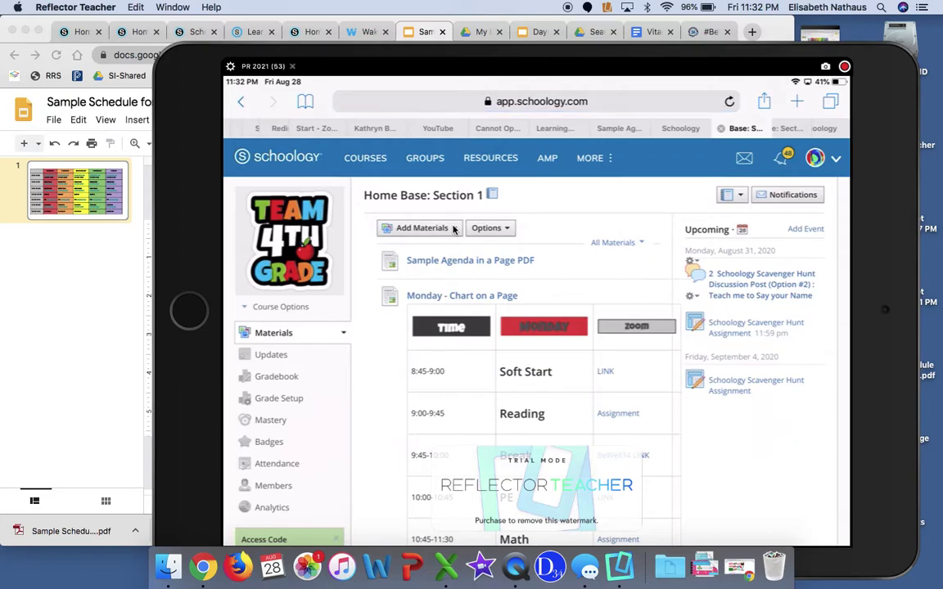
click(454, 230)
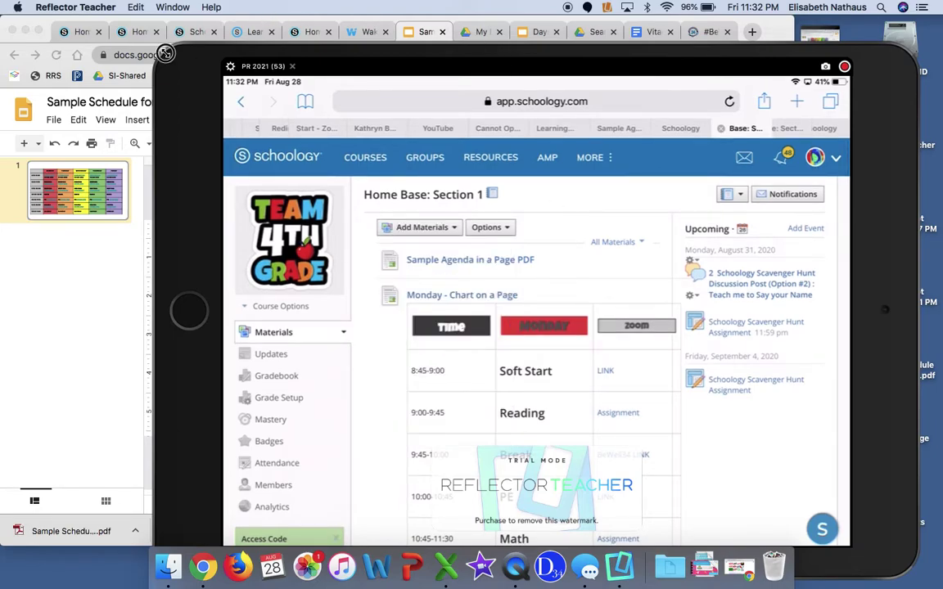
drag(166, 54, 132, 34)
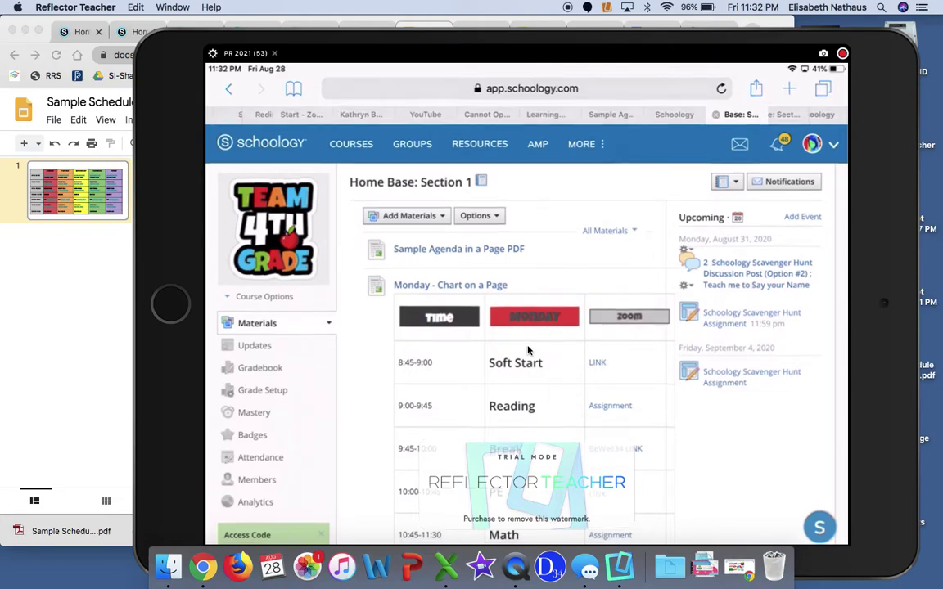
- Examine the Monday - Chart on a Page schedule and its links in the course materials
scroll(527, 350, down, 5)
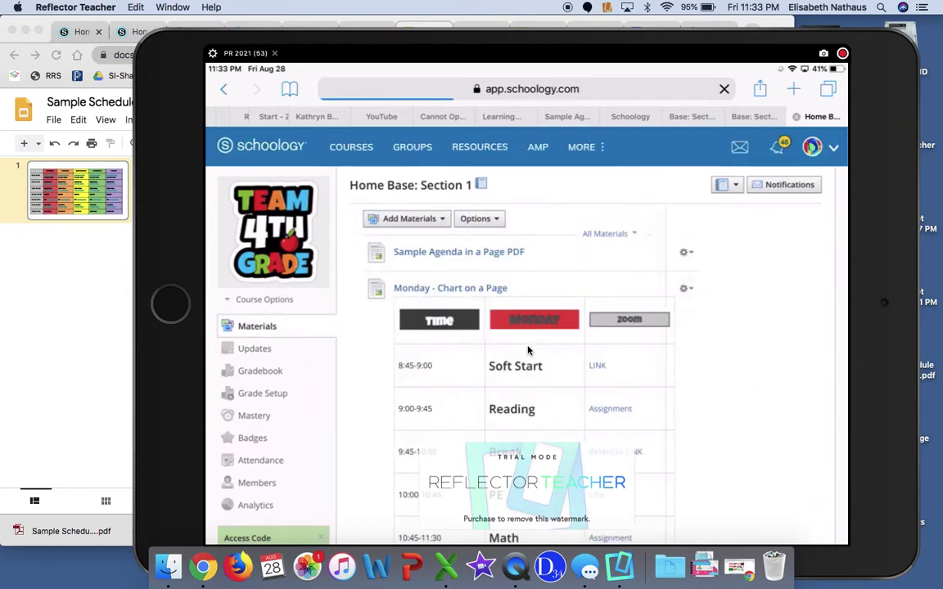
scroll(527, 351, down, 1)
scroll(527, 350, down, 5)
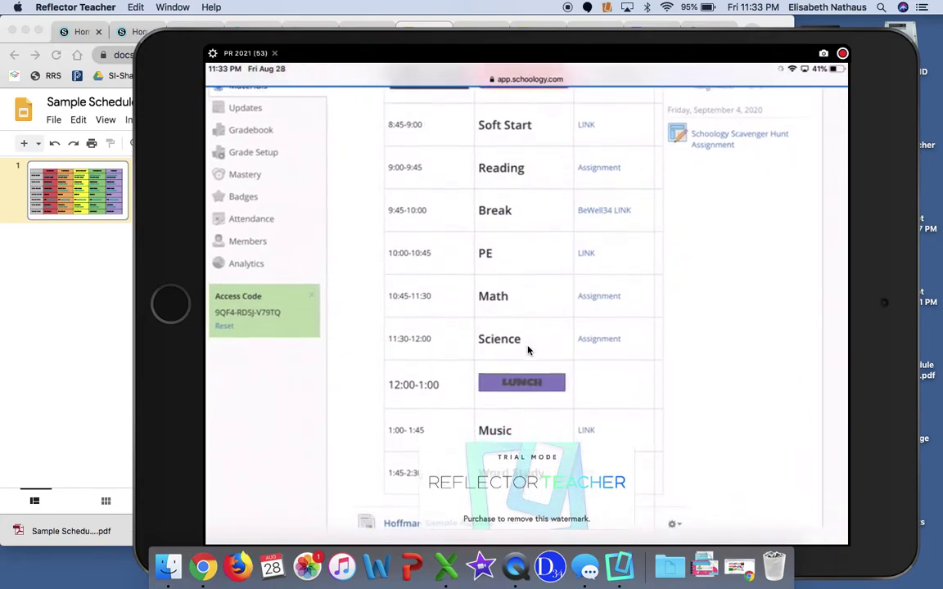
scroll(527, 350, up, 4)
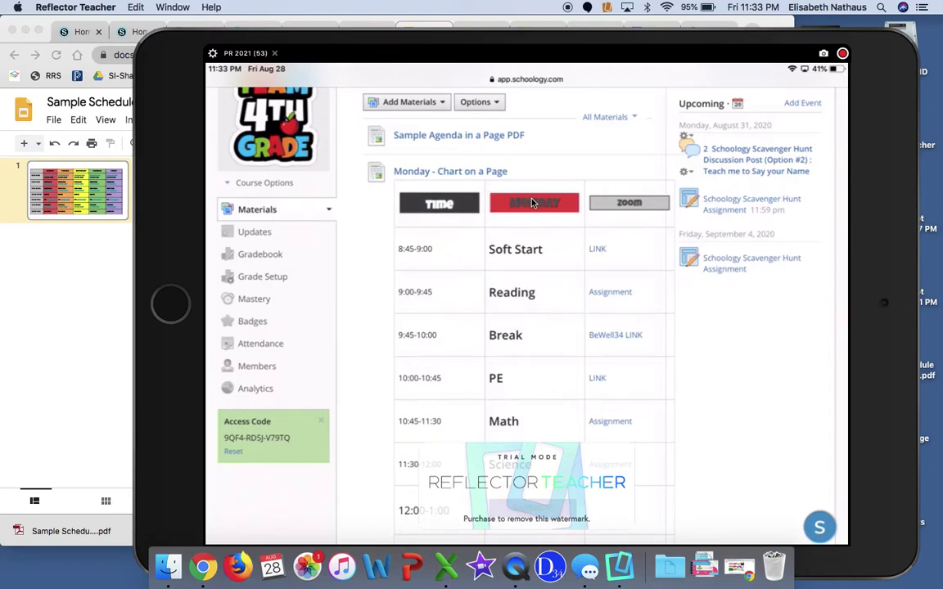
click(531, 202)
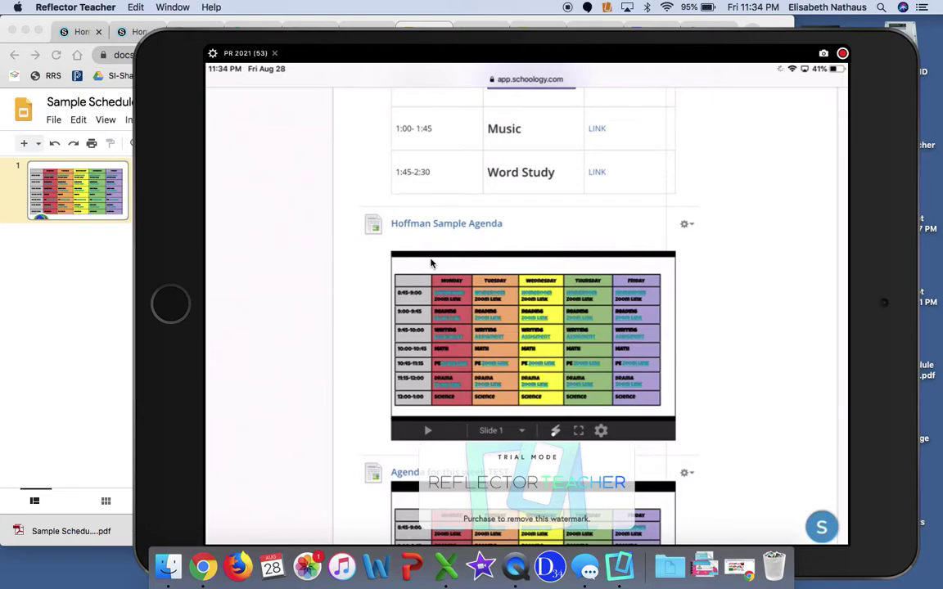
- Find the Hoffman Sample Agenda in the course materials and examine its embedded weekly slide
click(431, 263)
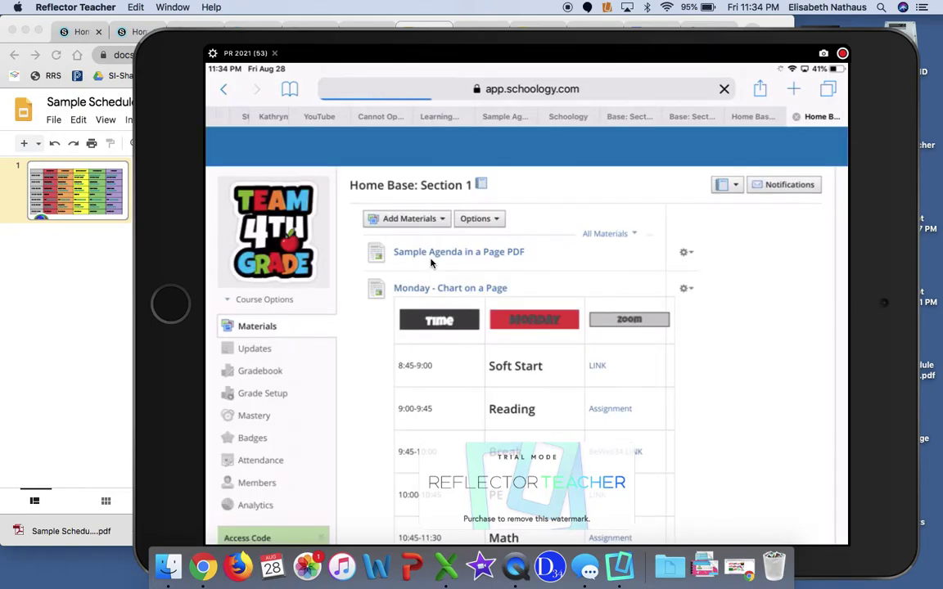
scroll(432, 262, down, 15)
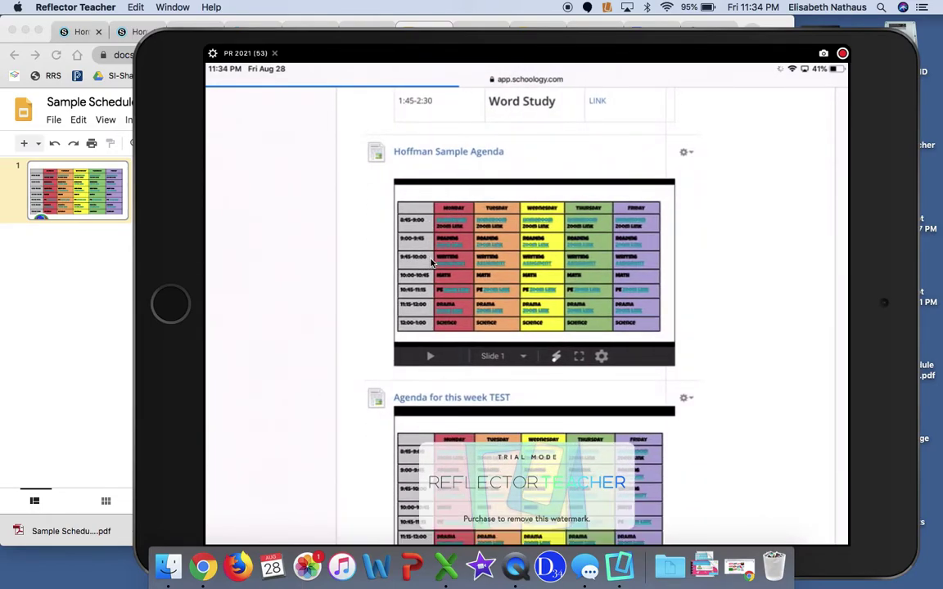
scroll(431, 262, up, 2)
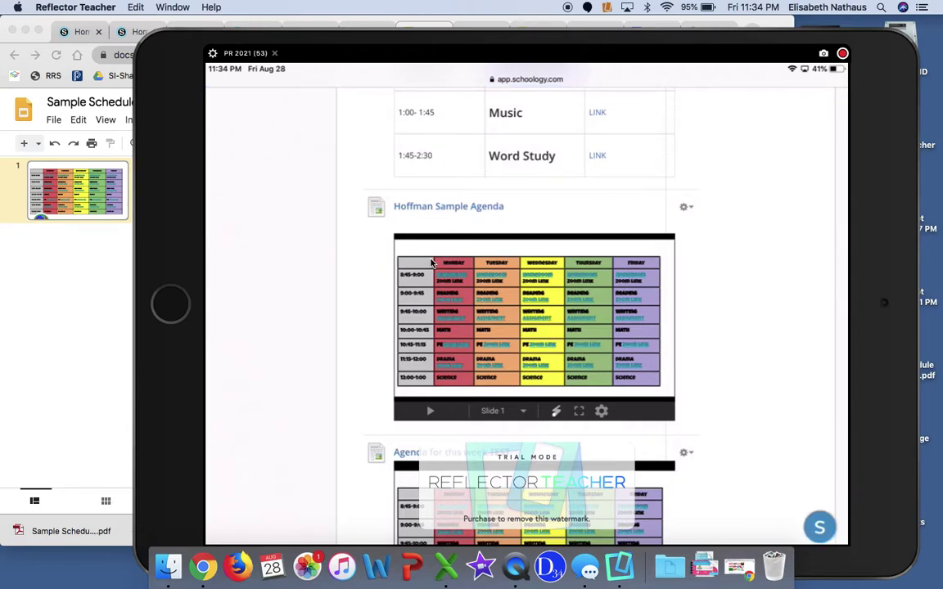
click(432, 262)
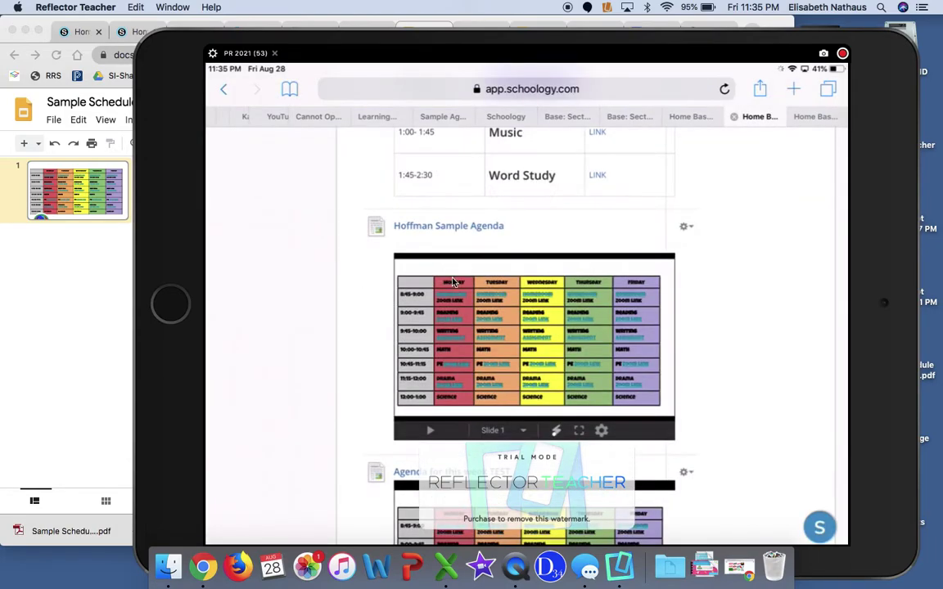
- Move the mirror window aside and change the Monday heading in the Google Slides schedule table to Funday
click(168, 47)
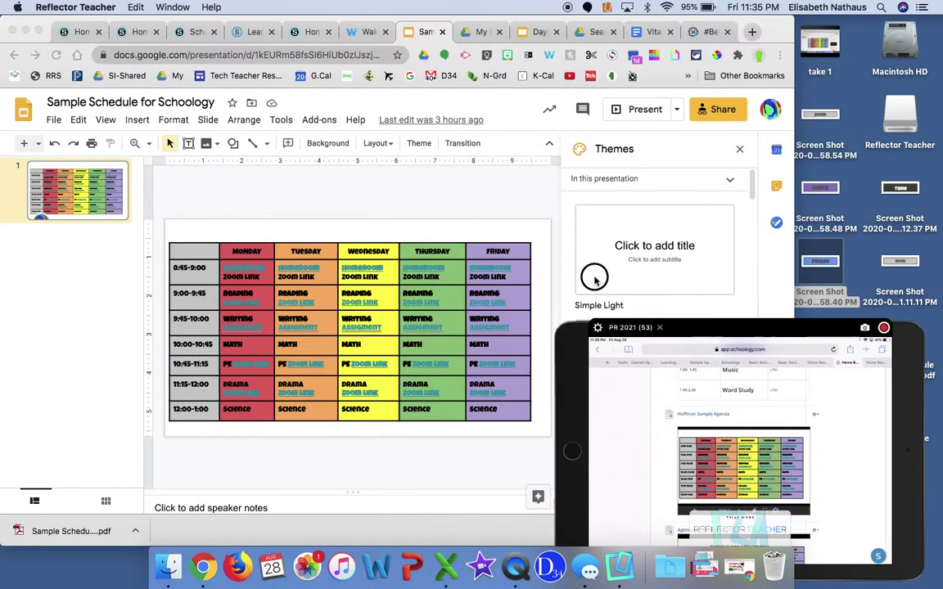
click(234, 229)
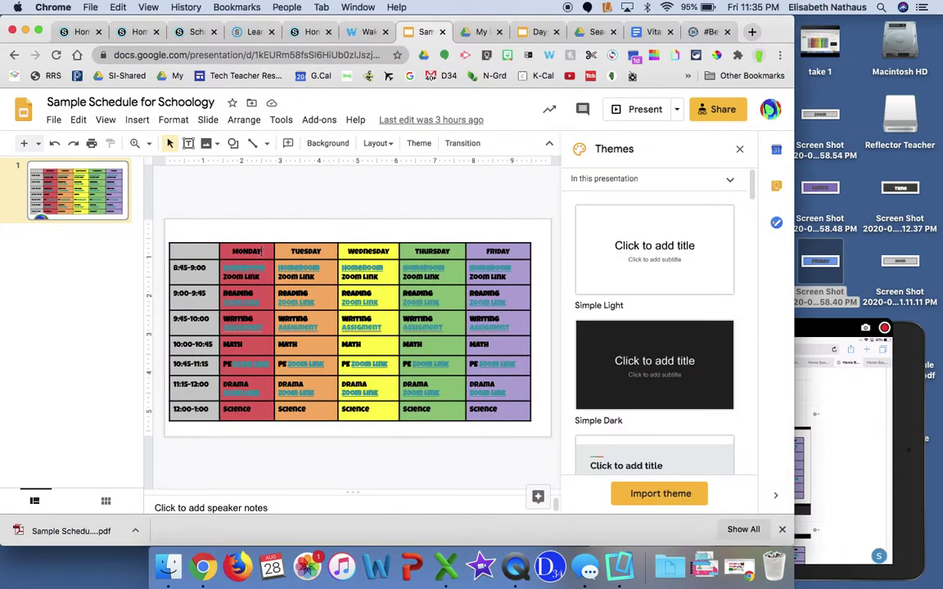
click(230, 252)
double_click(231, 251)
text(Funday)
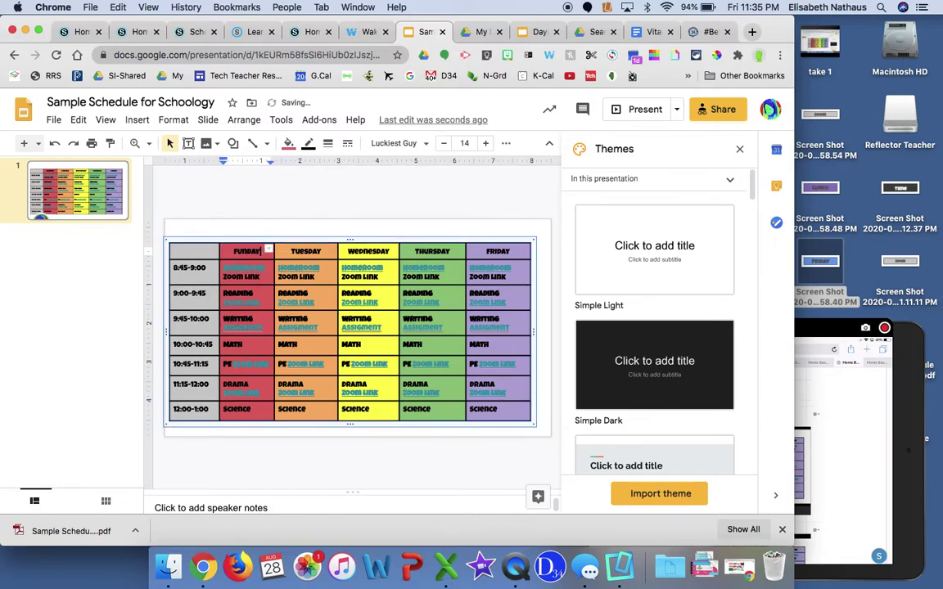
- Bring the mirrored iPad window back over the slides and enlarge it
click(868, 416)
drag(726, 330, 344, 76)
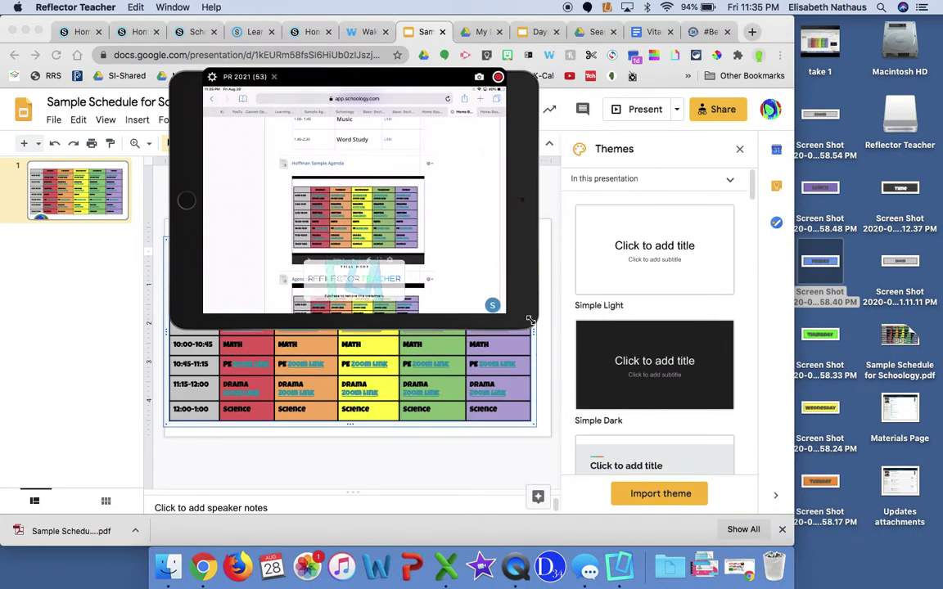
drag(533, 322, 843, 588)
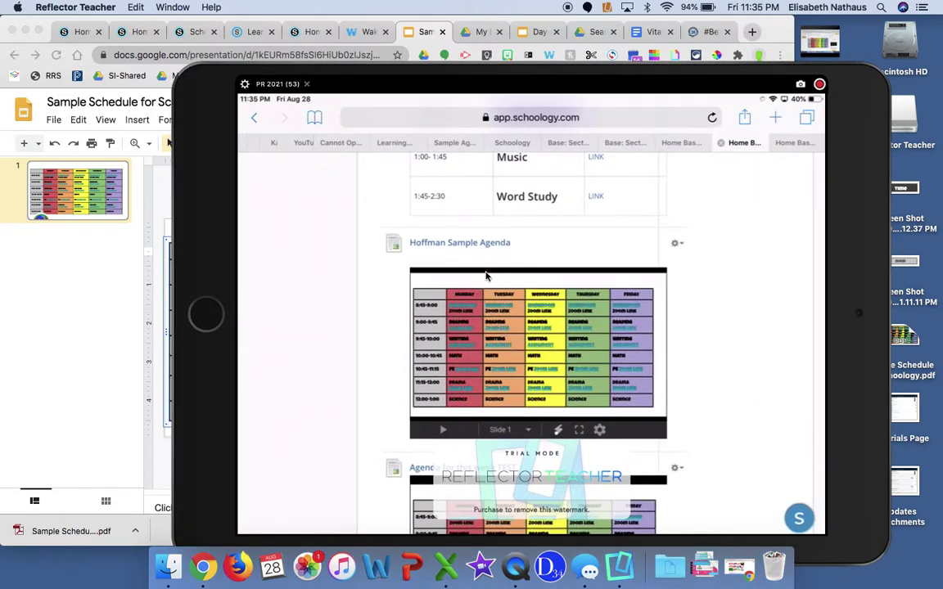
- Reload the course page on the iPad and check the Monday column heading in the Hoffman Sample Agenda
key(super+r)
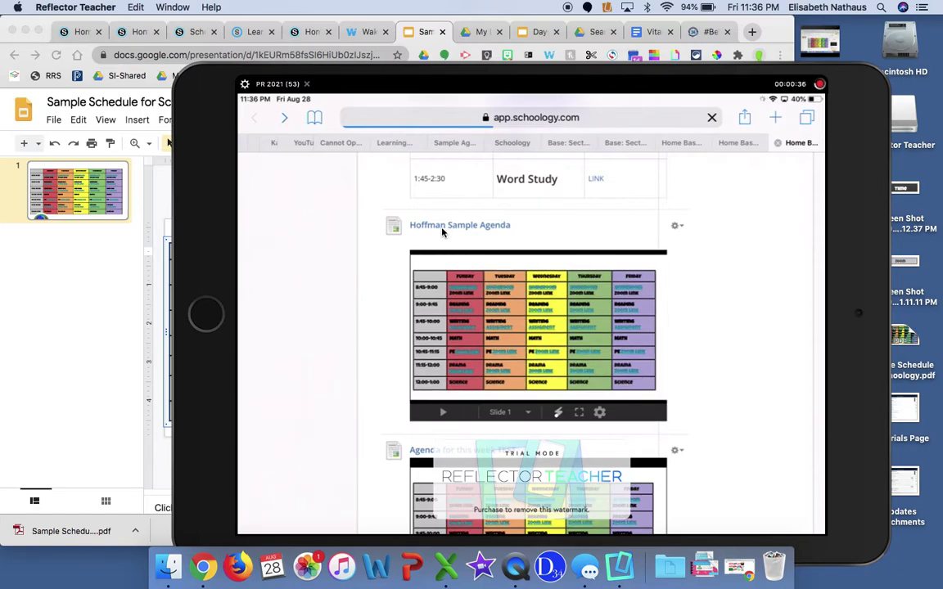
drag(442, 230, 379, 204)
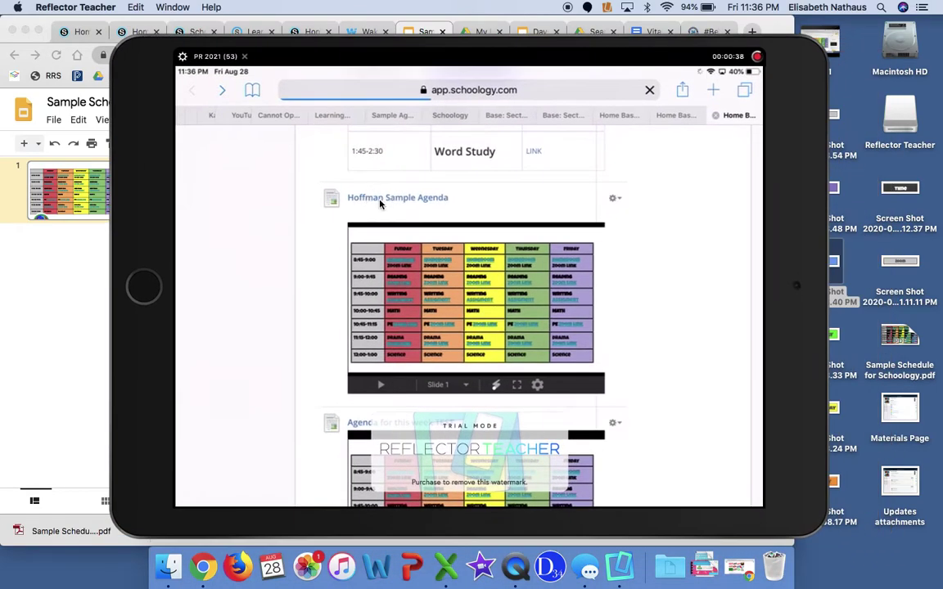
click(379, 204)
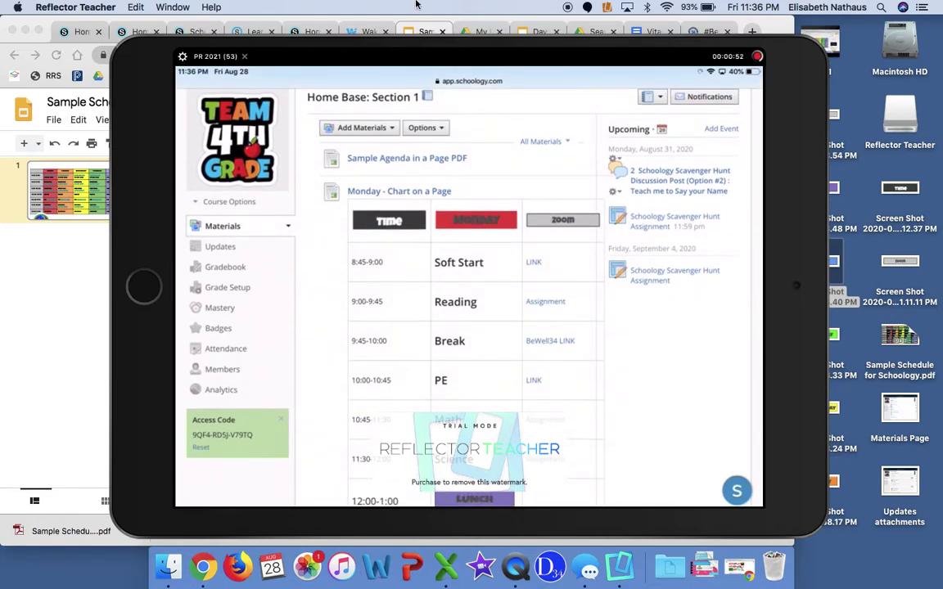
- Move the mirror window down and open the Home Base course's Materials page in Chrome
drag(381, 43, 396, 280)
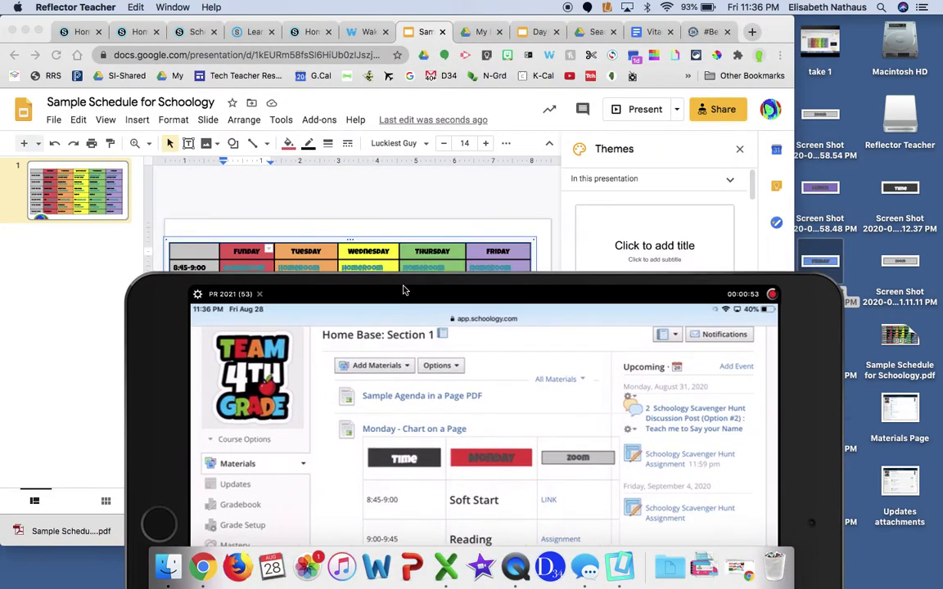
click(84, 33)
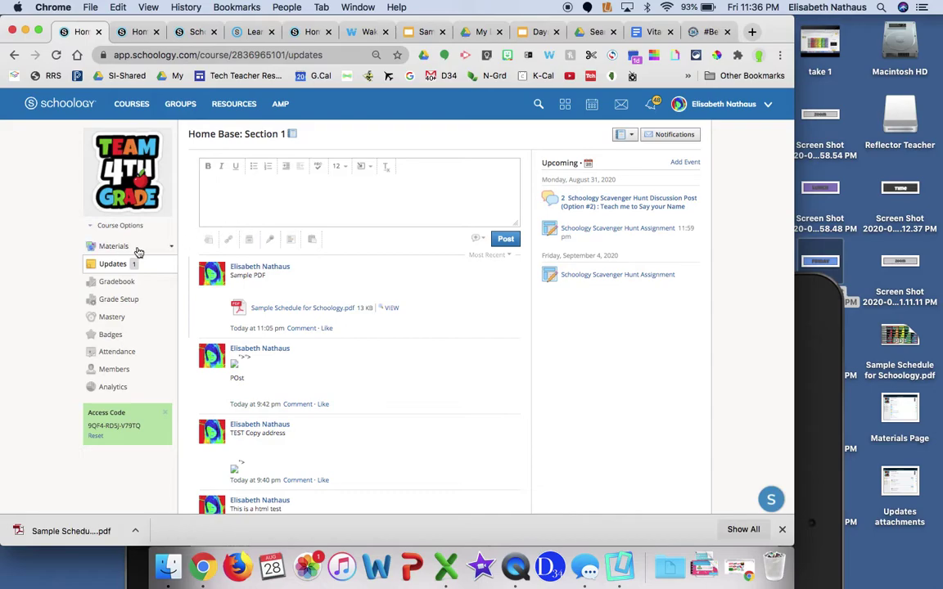
click(114, 248)
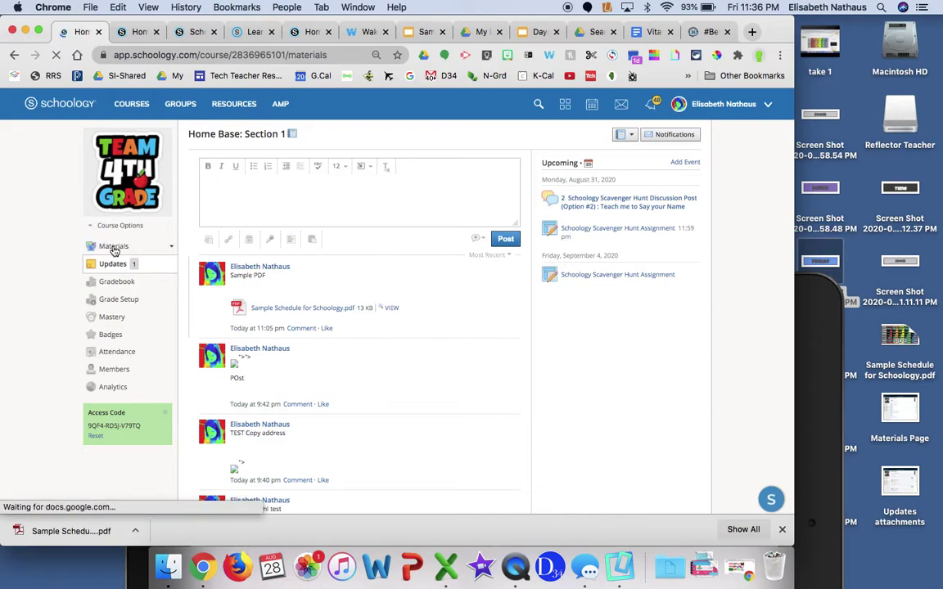
- Move the Agenda for this week TEST page to the top of the course materials list
scroll(303, 302, down, 5)
scroll(304, 301, down, 8)
drag(264, 335, 257, 96)
drag(260, 82, 262, 135)
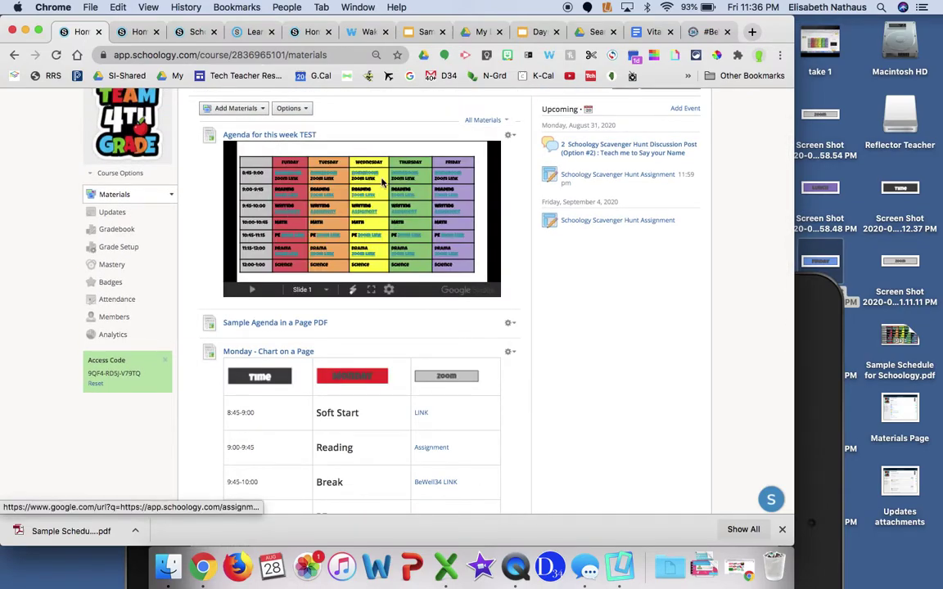
- Unpublish the Agenda for this week TEST page
click(512, 137)
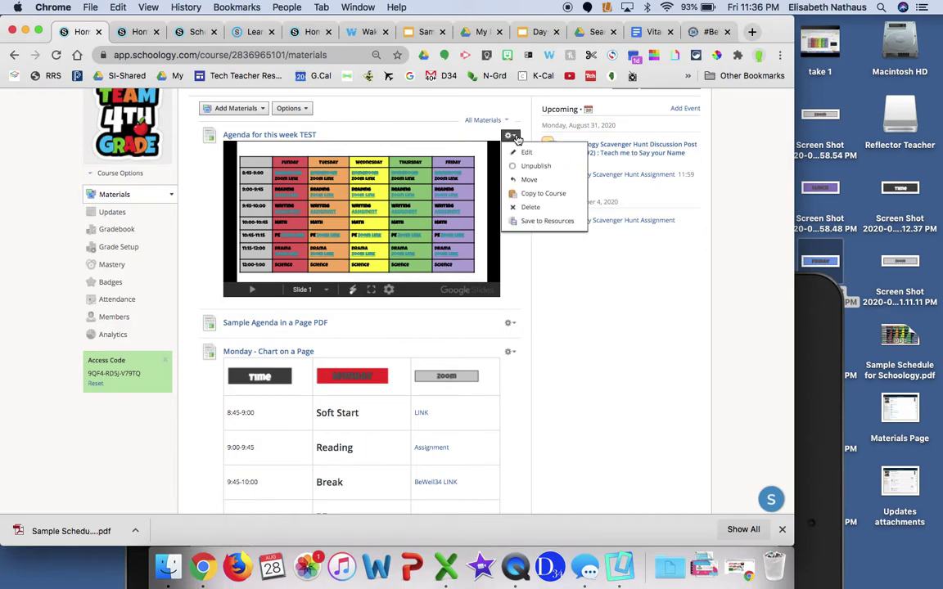
click(524, 166)
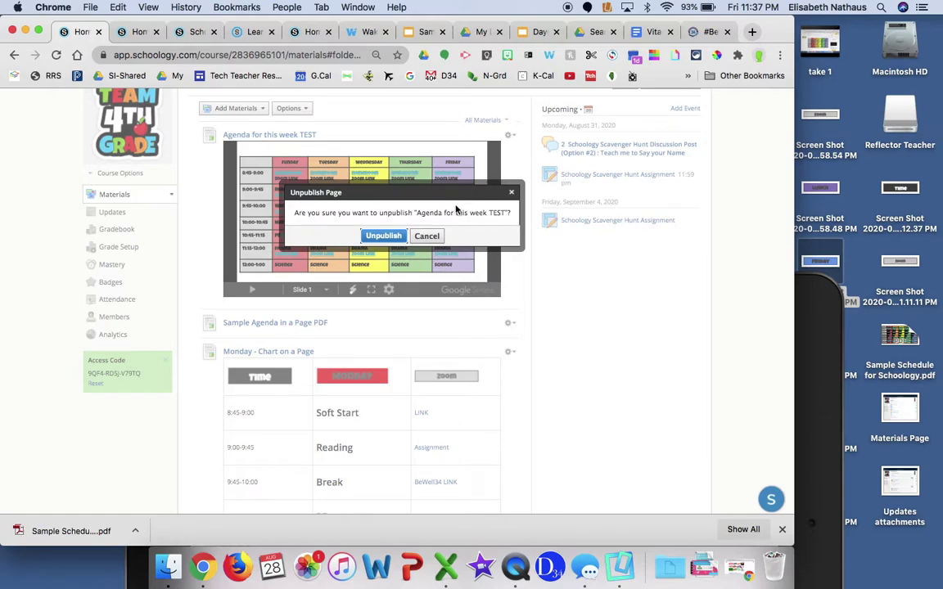
key(Return)
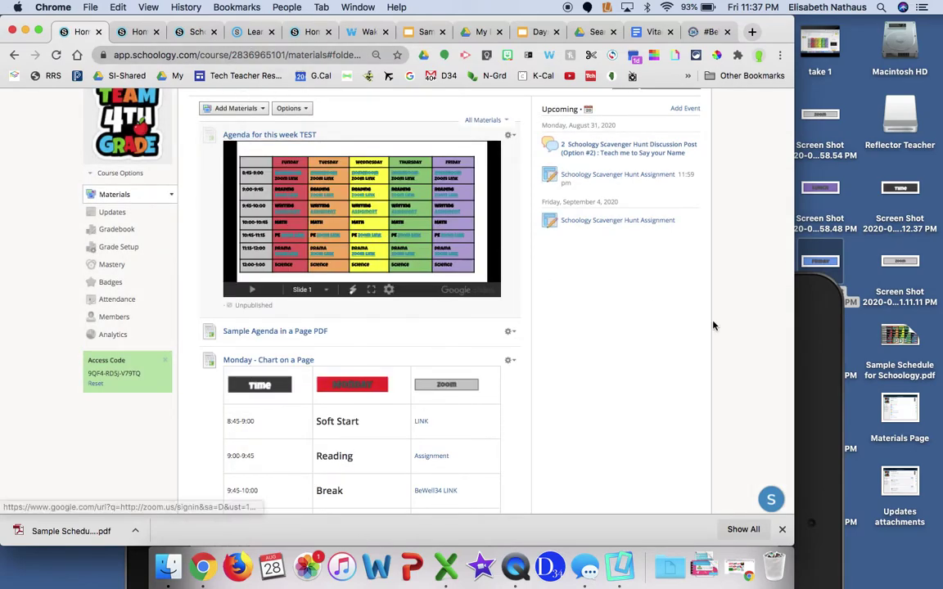
- Bring the mirrored iPad back up and check the Agenda for this week TEST entry in the Schoology app
drag(774, 253, 708, 37)
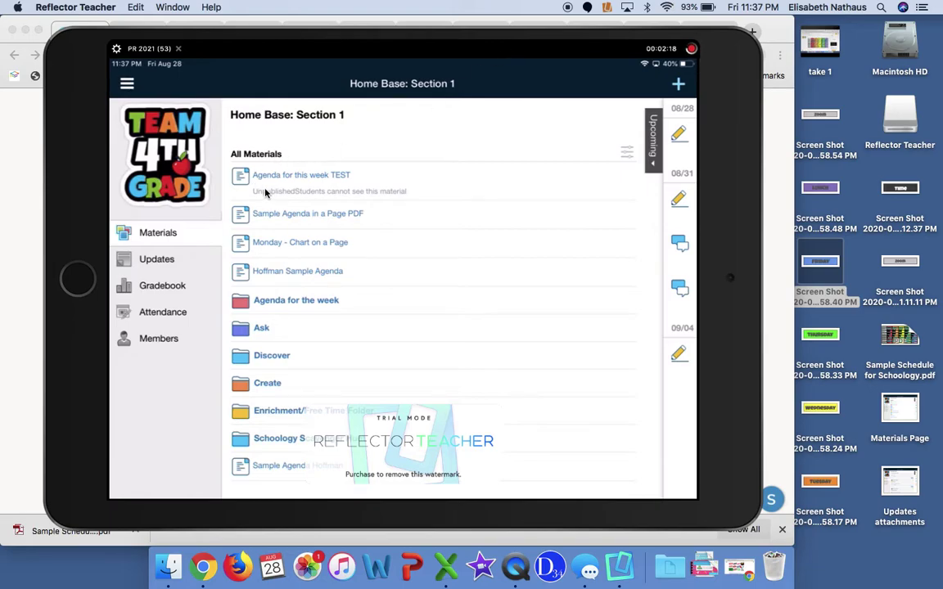
click(253, 182)
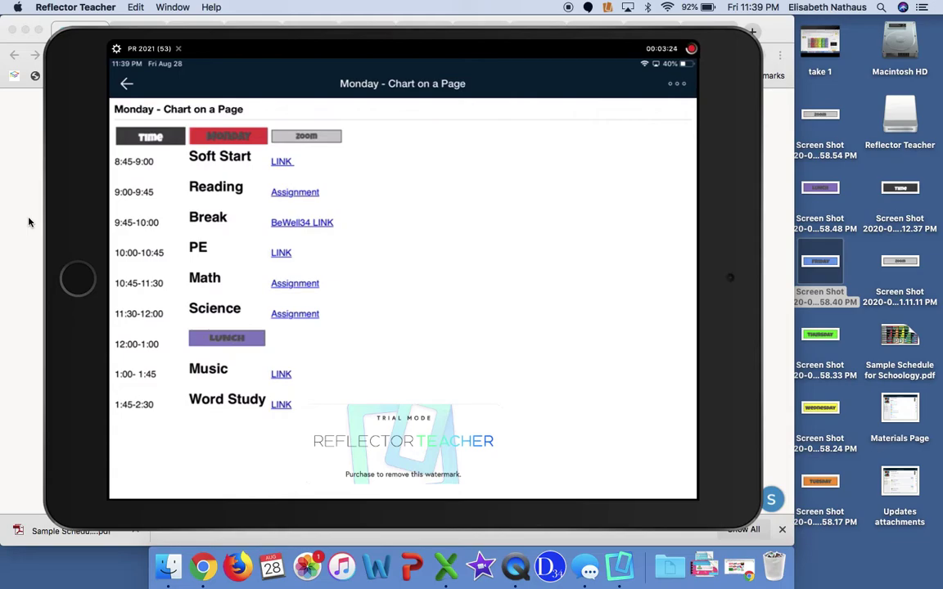
- Look through the course materials in the browser behind the mirror window, and bring the mirror window back
drag(218, 41, 295, 423)
scroll(349, 243, up, 2)
scroll(348, 244, down, 5)
scroll(348, 244, up, 2)
drag(342, 415, 322, 56)
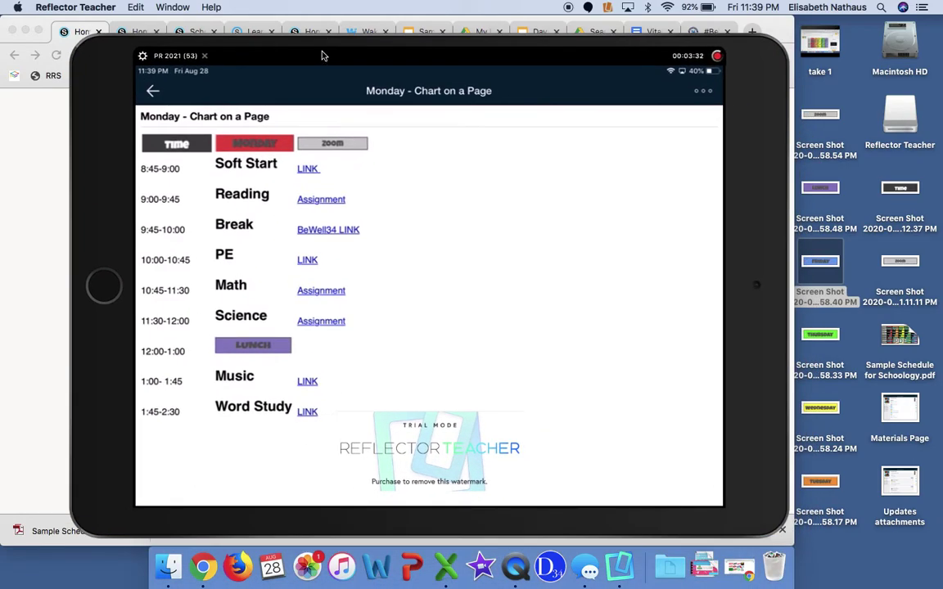
- Go to ho.glenview34.org in the iPad's browser
click(345, 144)
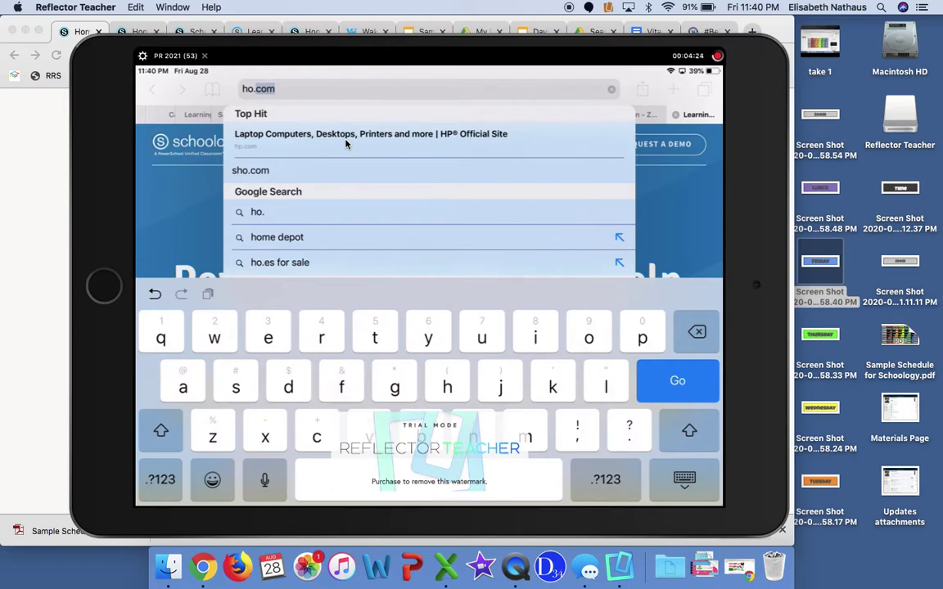
text(g)
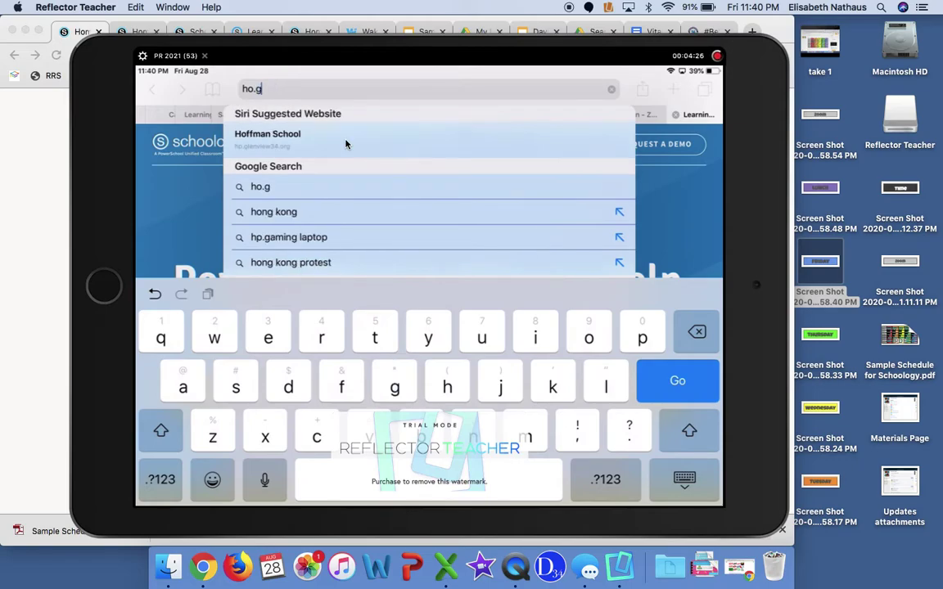
text(lenview34.org)
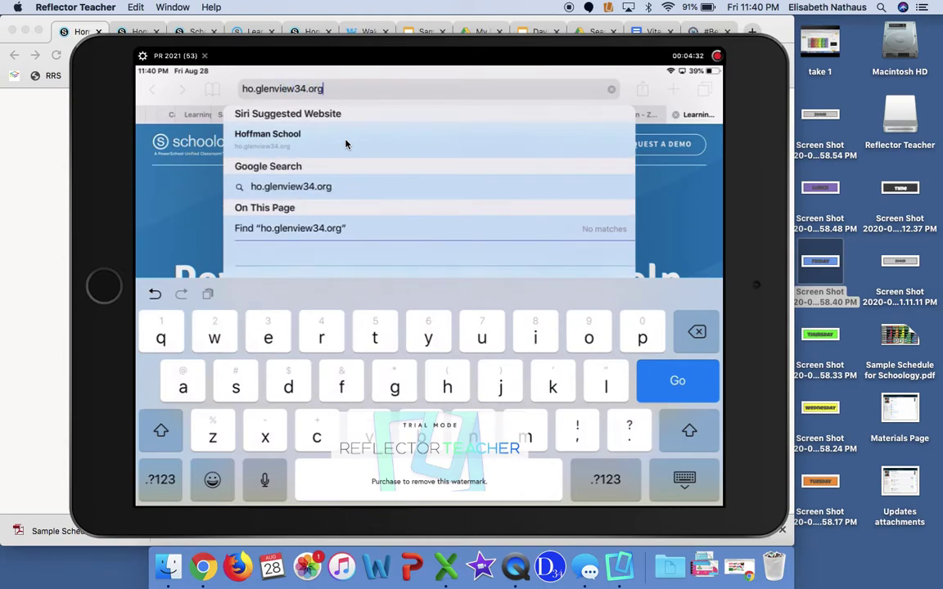
key(Return)
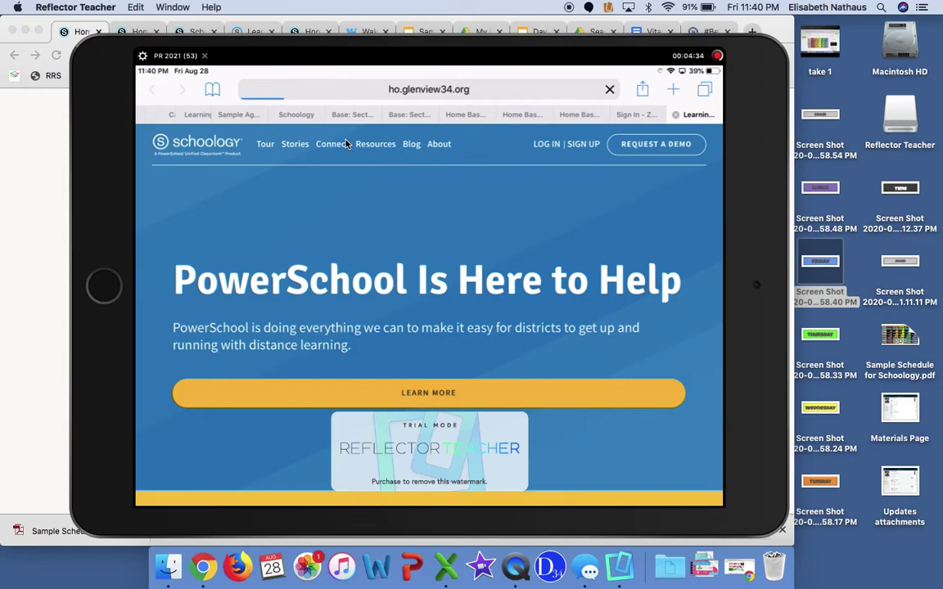